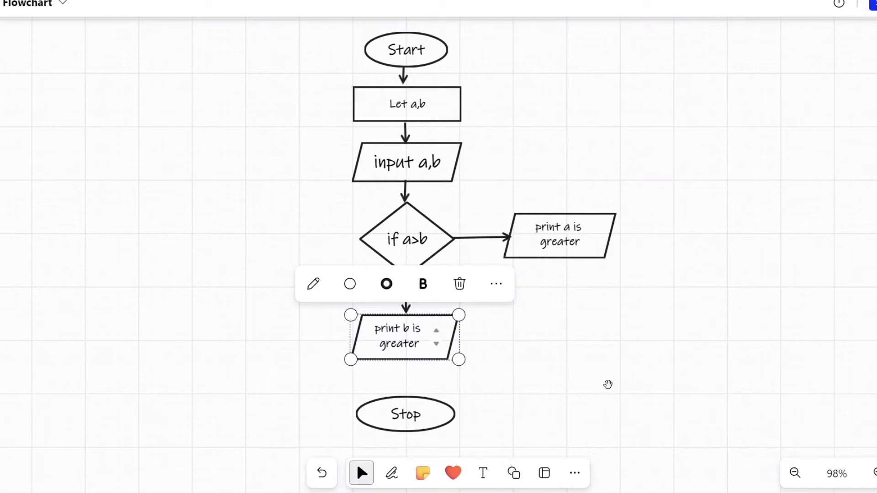
Step: Add a small 'Yes' text label beside the right arrow from the if a>b diamond
{"action": "left_click", "coordinate": [606, 381]}
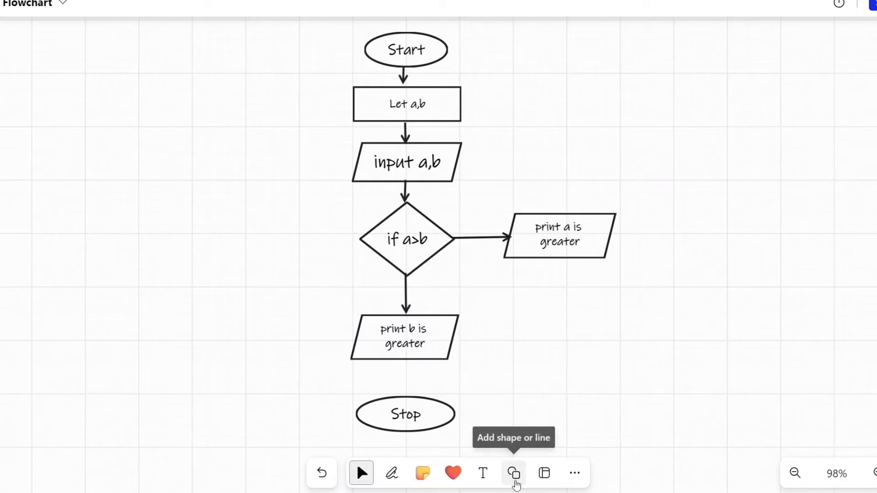
{"action": "left_click", "coordinate": [483, 474]}
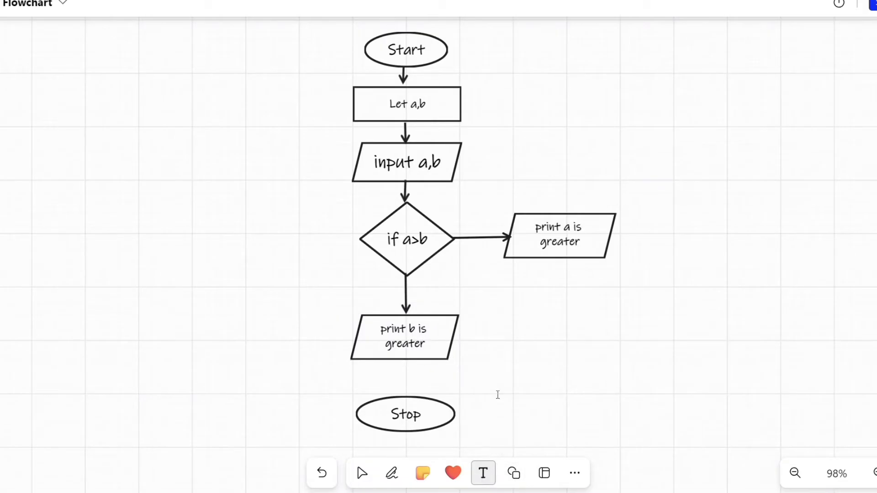
{"action": "left_click", "coordinate": [468, 225]}
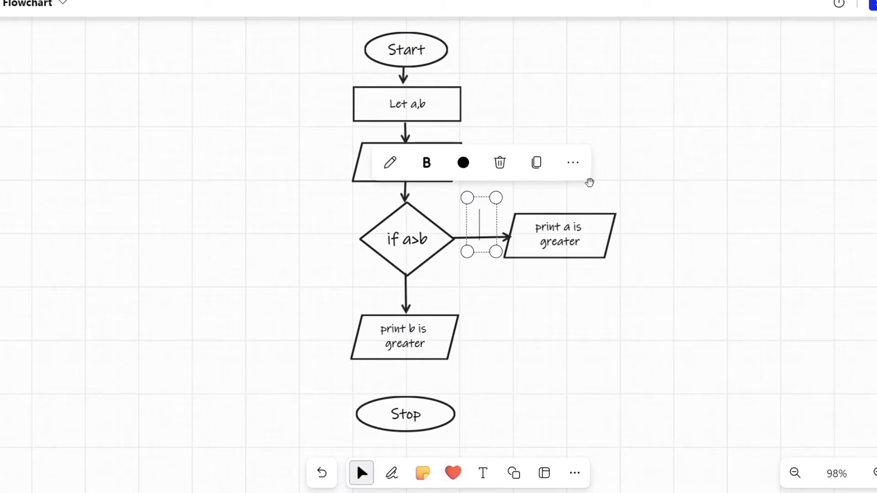
{"action": "type", "text": "Yeas"}
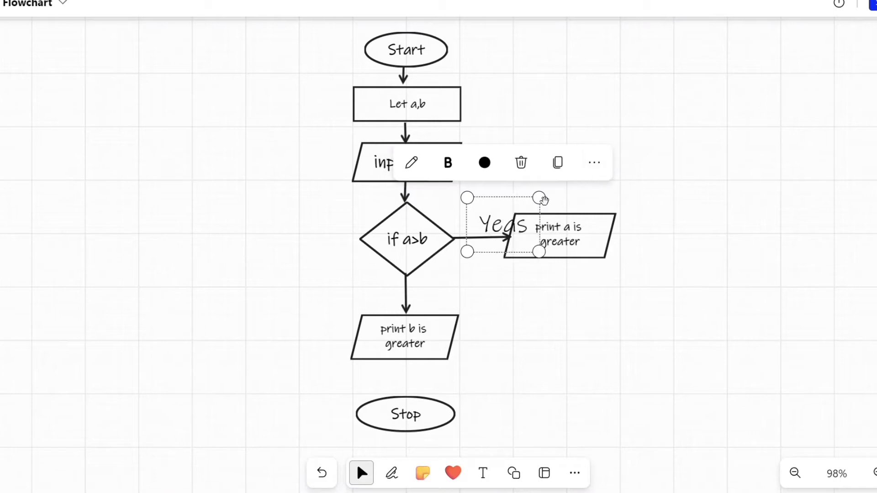
{"action": "key", "text": "BackSpace"}
{"action": "key", "text": "BackSpace"}
{"action": "type", "text": "s"}
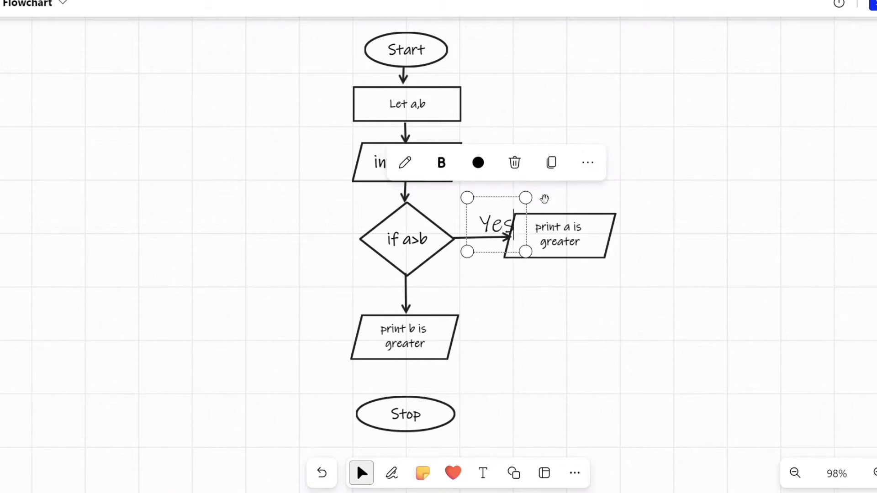
{"action": "left_click_drag", "start_coordinate": [525, 251], "coordinate": [504, 232]}
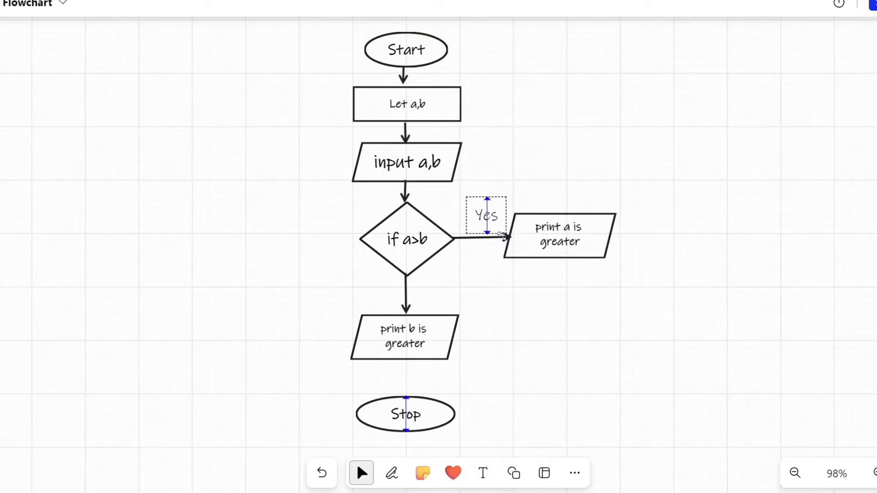
{"action": "left_click_drag", "start_coordinate": [486, 195], "coordinate": [488, 215]}
{"action": "left_click", "coordinate": [492, 208]}
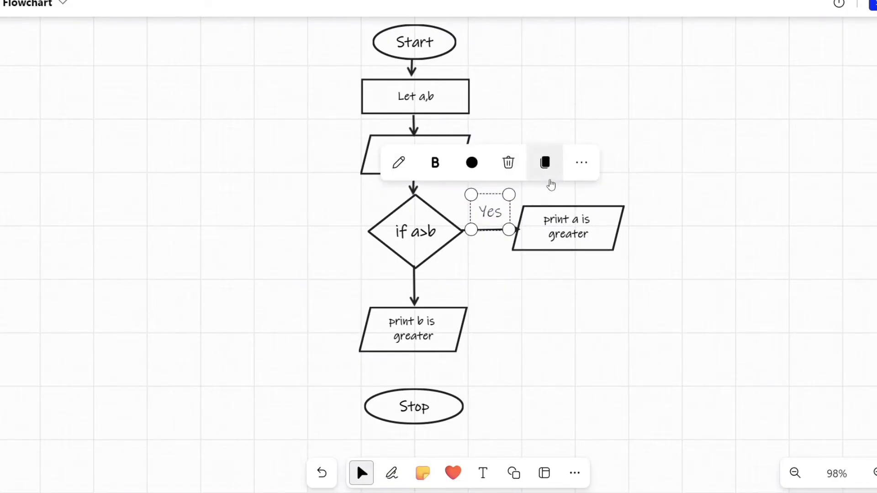
Step: Paste a copy of the Yes label beside the downward arrow and change its text to 'No'
{"action": "left_click", "coordinate": [395, 286]}
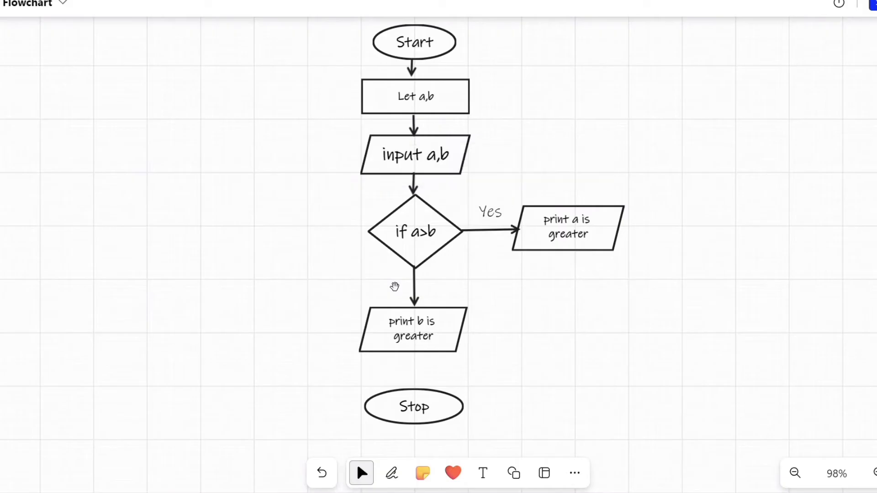
{"action": "key", "text": "ctrl+v"}
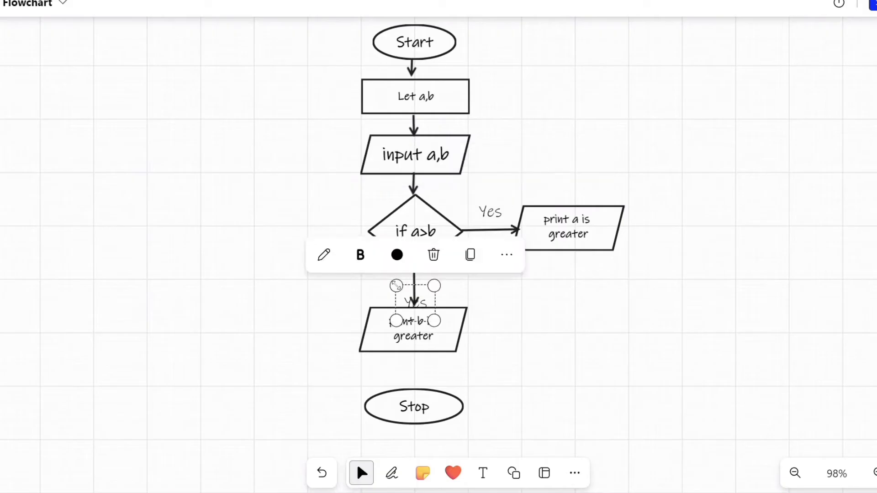
{"action": "left_click_drag", "start_coordinate": [414, 307], "coordinate": [389, 284]}
{"action": "double_click", "coordinate": [392, 287]}
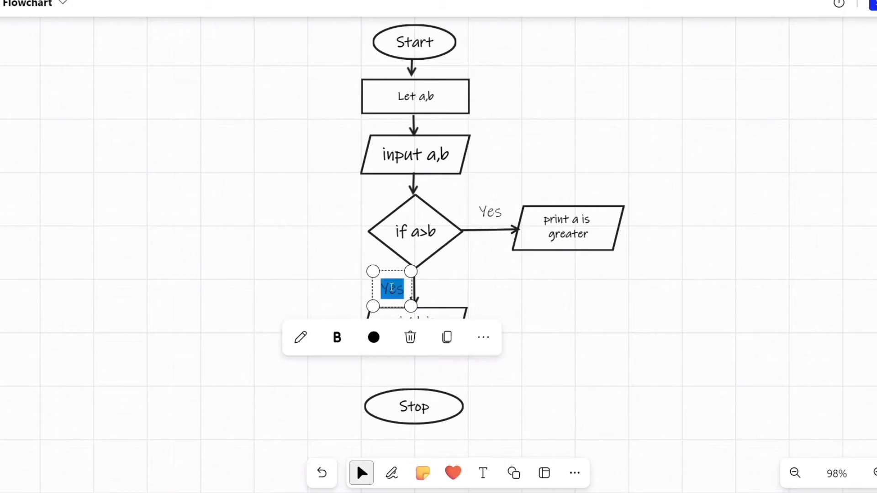
{"action": "type", "text": "No"}
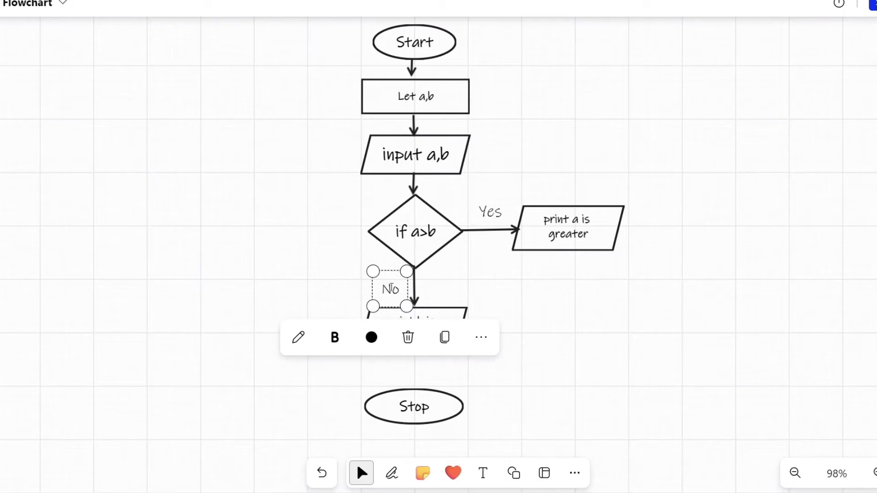
{"action": "left_click", "coordinate": [318, 291]}
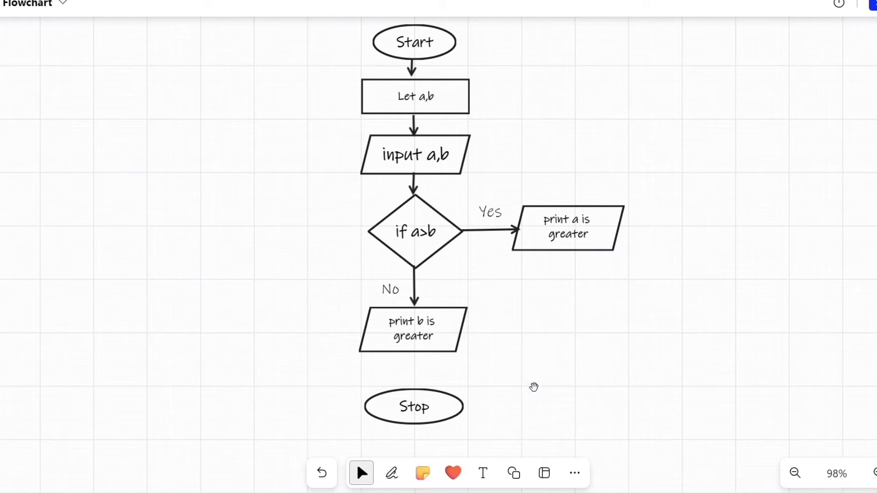
Step: Draw an arrow from print b is greater down to the Stop oval
{"action": "left_click", "coordinate": [511, 476]}
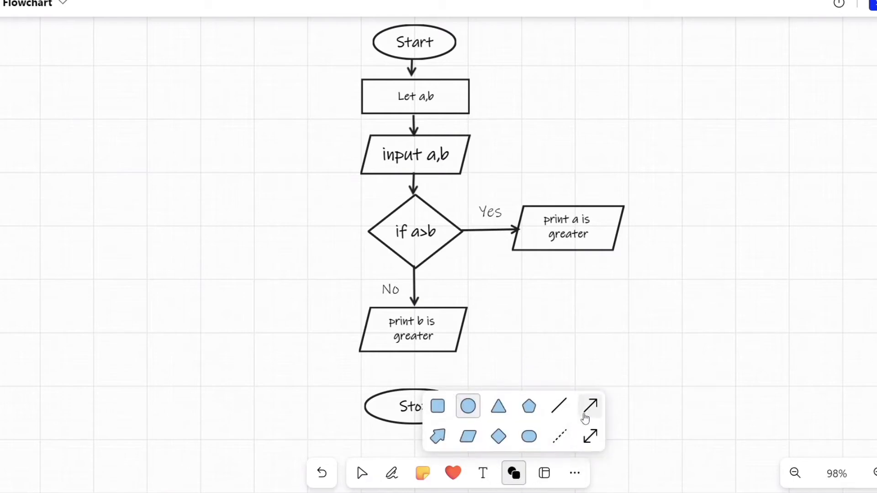
{"action": "left_click", "coordinate": [588, 413]}
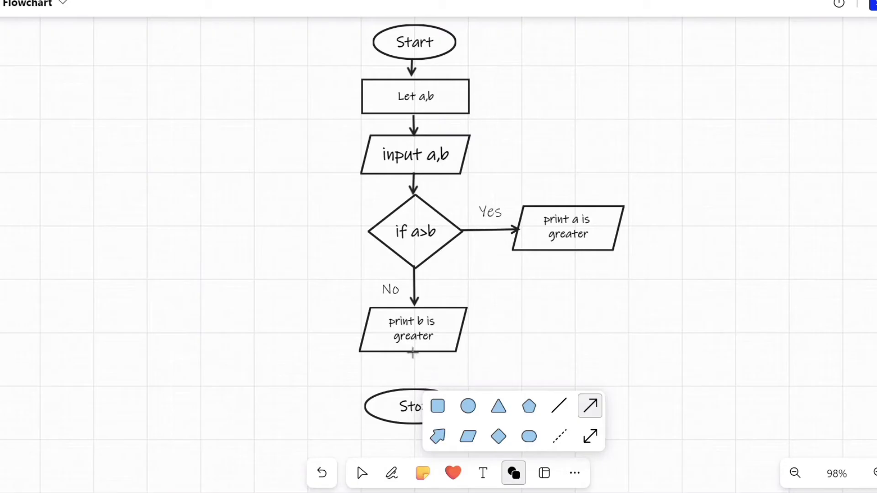
{"action": "mouse_move", "coordinate": [413, 351]}
{"action": "left_mouse_down"}
{"action": "mouse_move", "coordinate": [409, 380]}
{"action": "mouse_move", "coordinate": [415, 375]}
{"action": "left_mouse_up"}
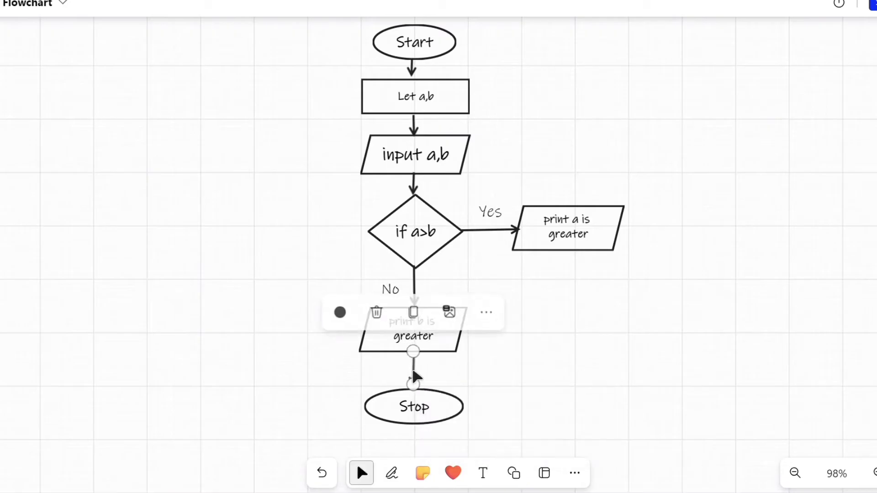
{"action": "left_click", "coordinate": [432, 371]}
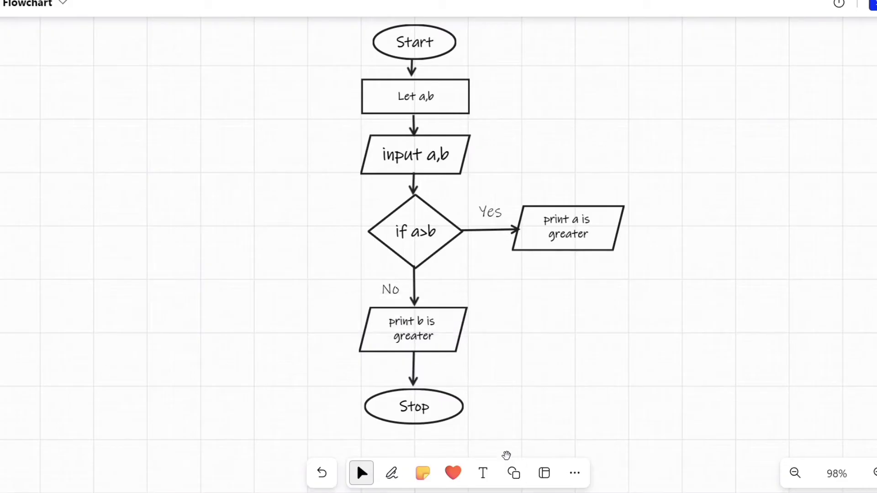
Step: Attempt an arrow down from print a is greater, undo it, and delete the stray vertical line
{"action": "left_click", "coordinate": [519, 481]}
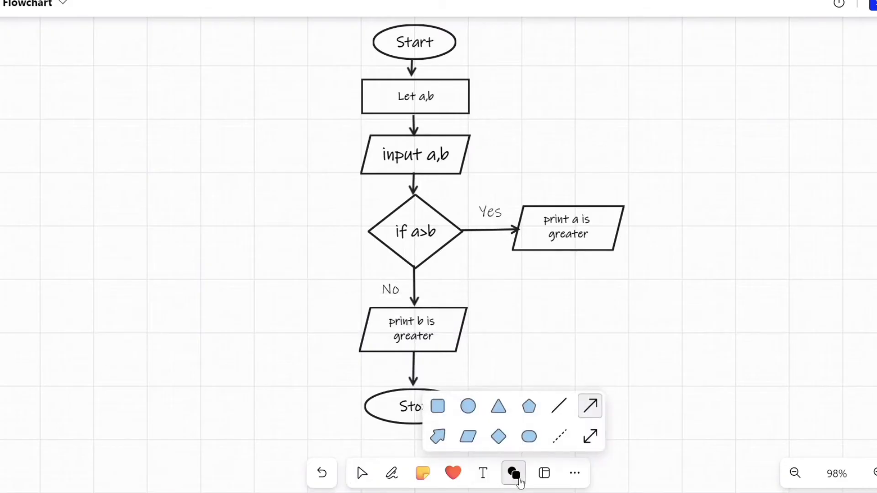
{"action": "left_click", "coordinate": [584, 412]}
{"action": "left_click_drag", "start_coordinate": [569, 251], "coordinate": [565, 407]}
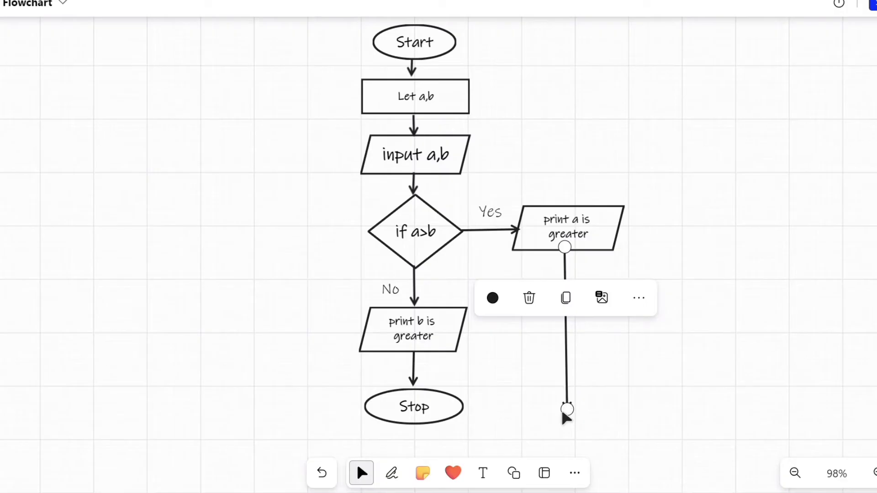
{"action": "left_click_drag", "start_coordinate": [563, 413], "coordinate": [460, 402]}
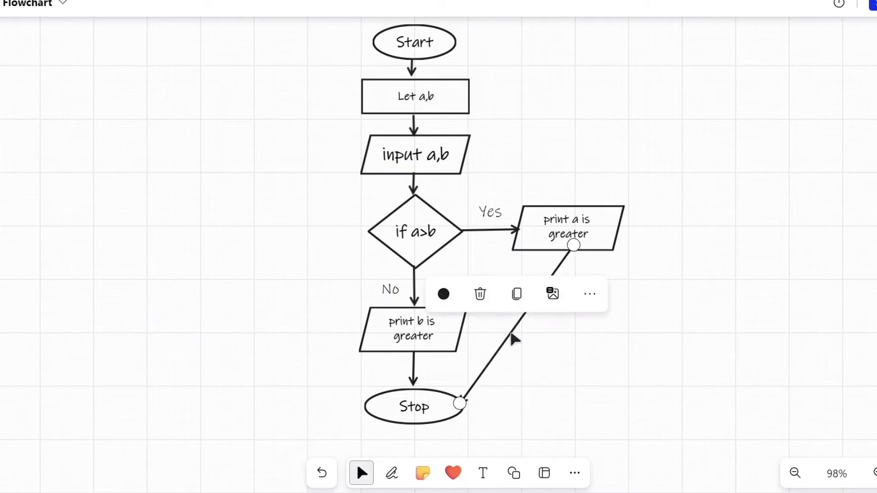
{"action": "mouse_move", "coordinate": [513, 334]}
{"action": "left_mouse_down"}
{"action": "mouse_move", "coordinate": [538, 352]}
{"action": "mouse_move", "coordinate": [527, 340]}
{"action": "left_mouse_up"}
{"action": "key", "text": "ctrl+z"}
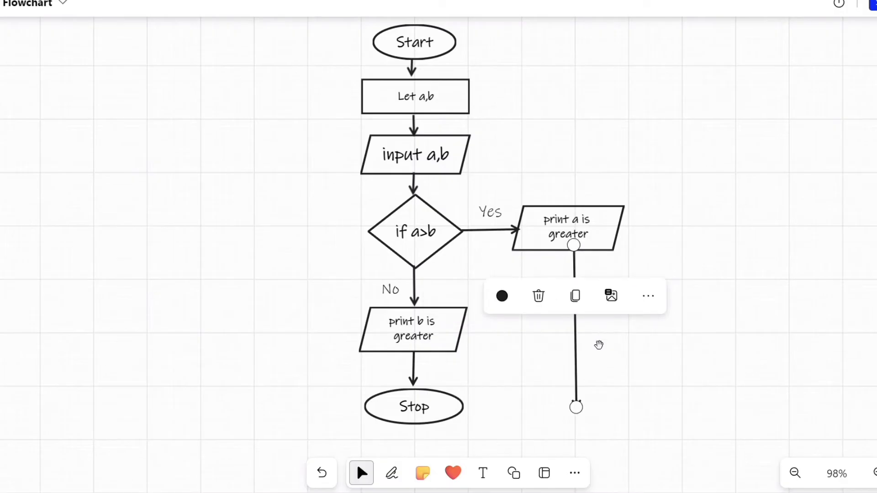
{"action": "key", "text": "ctrl+z"}
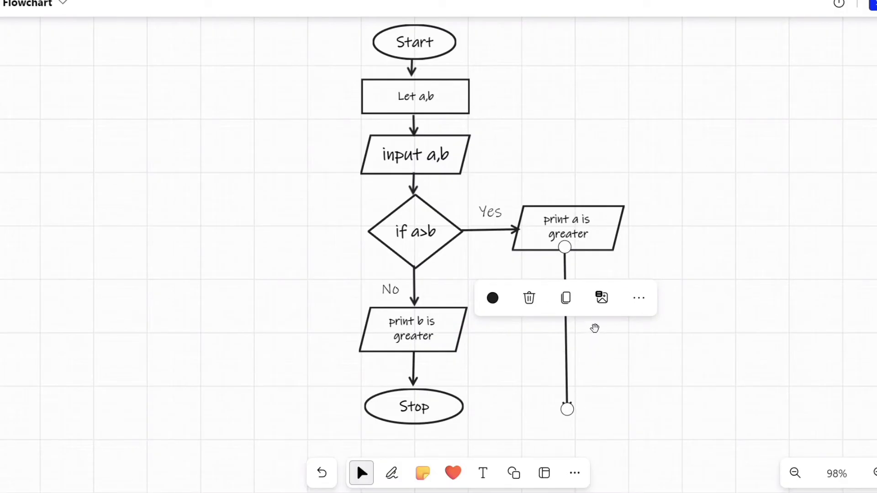
{"action": "left_click", "coordinate": [529, 297]}
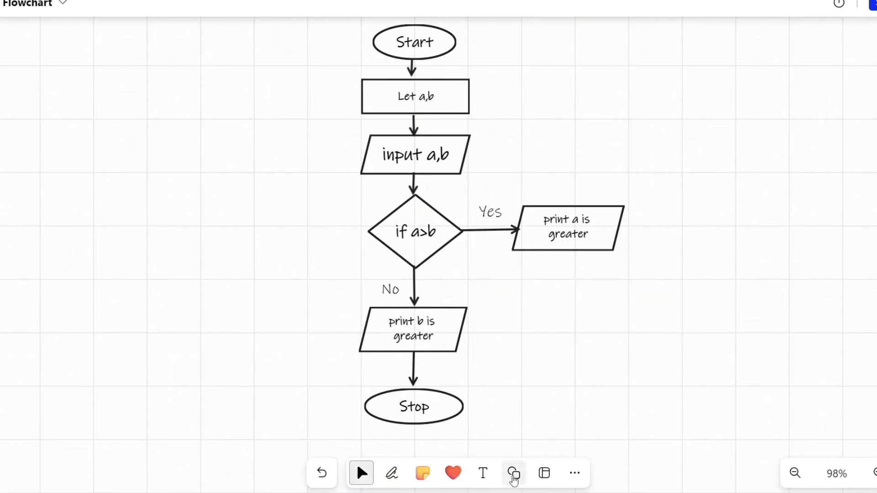
Step: Draw a straight line down from print a is greater, removing a misplaced short arrow
{"action": "left_click", "coordinate": [514, 474]}
{"action": "left_click", "coordinate": [565, 409]}
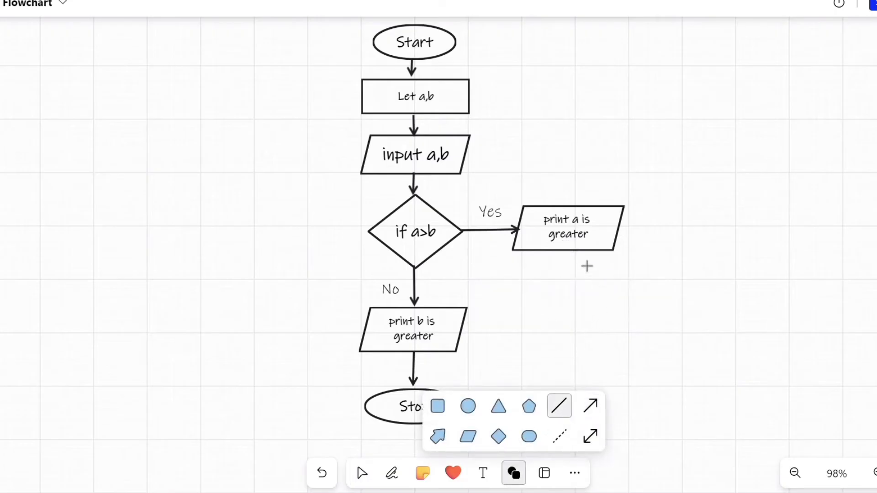
{"action": "mouse_move", "coordinate": [567, 255]}
{"action": "left_mouse_down"}
{"action": "mouse_move", "coordinate": [568, 355]}
{"action": "mouse_move", "coordinate": [578, 377]}
{"action": "mouse_move", "coordinate": [567, 371]}
{"action": "mouse_move", "coordinate": [574, 408]}
{"action": "mouse_move", "coordinate": [565, 418]}
{"action": "mouse_move", "coordinate": [567, 401]}
{"action": "left_mouse_up"}
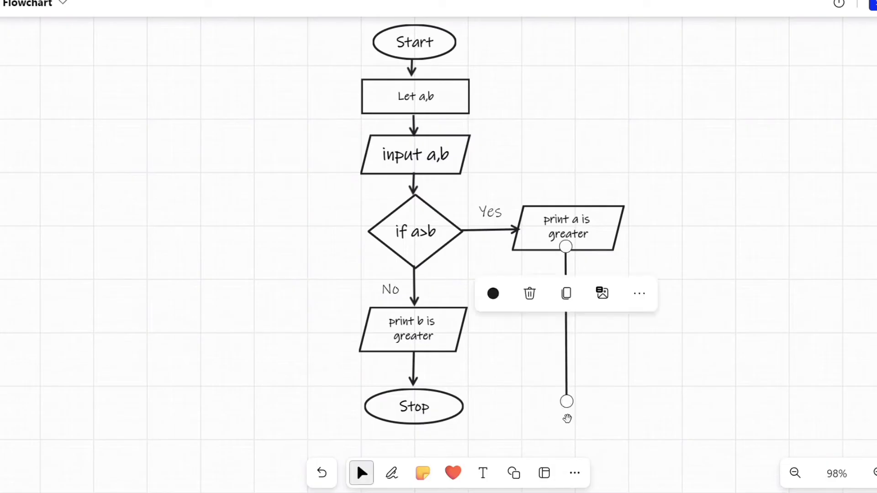
{"action": "left_click", "coordinate": [514, 473]}
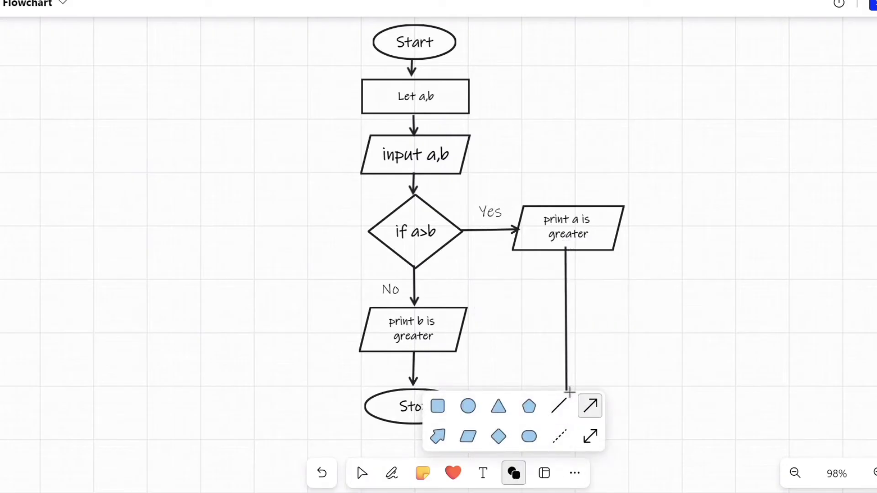
{"action": "left_click", "coordinate": [589, 406]}
{"action": "left_click", "coordinate": [511, 371]}
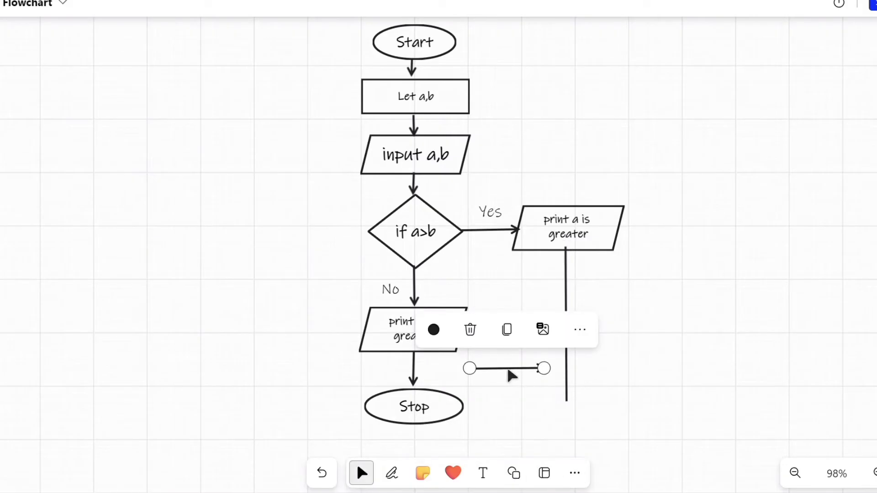
{"action": "key", "text": "Delete"}
Step: Draw a trial arrow on empty board, delete it, and pan to show space below Stop
{"action": "left_click", "coordinate": [513, 473]}
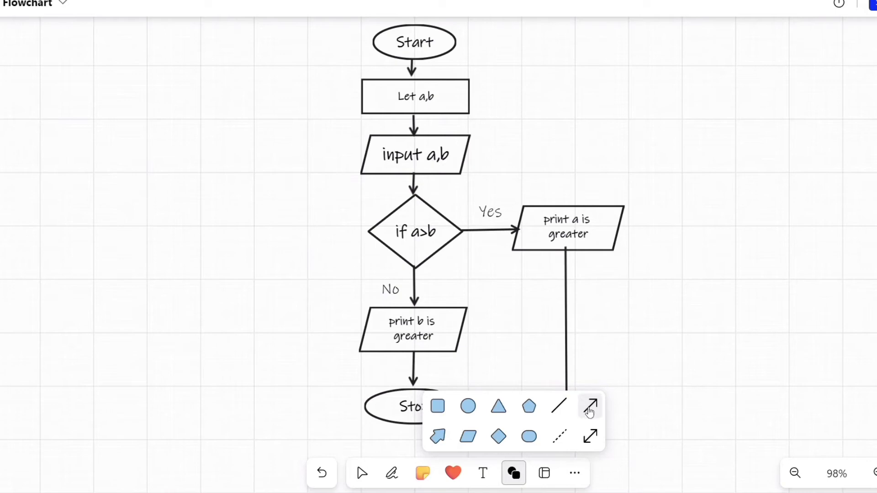
{"action": "left_click", "coordinate": [516, 482]}
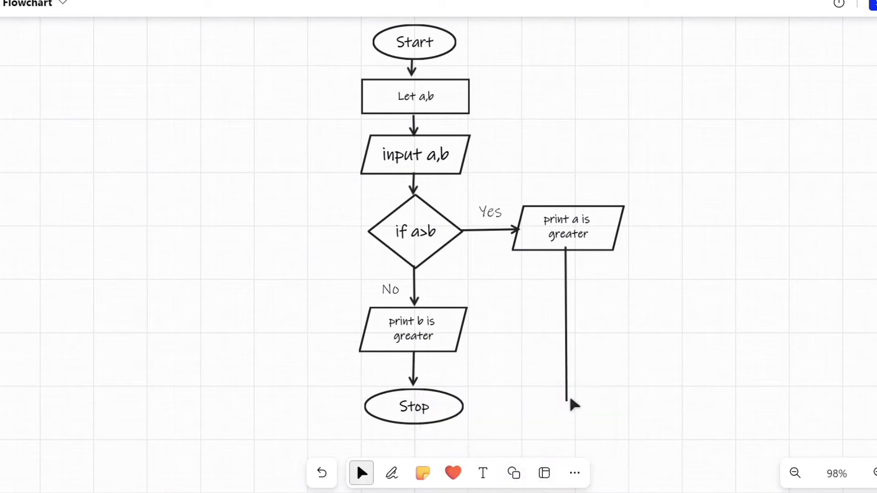
{"action": "left_click", "coordinate": [524, 477]}
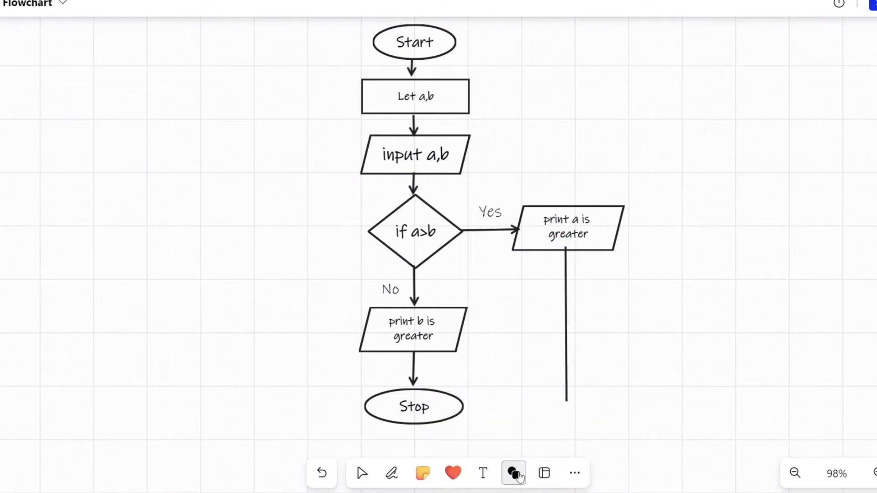
{"action": "scroll", "coordinate": [698, 307], "scroll_direction": "down", "scroll_amount": 2}
{"action": "scroll", "coordinate": [696, 307], "scroll_direction": "up", "scroll_amount": 2}
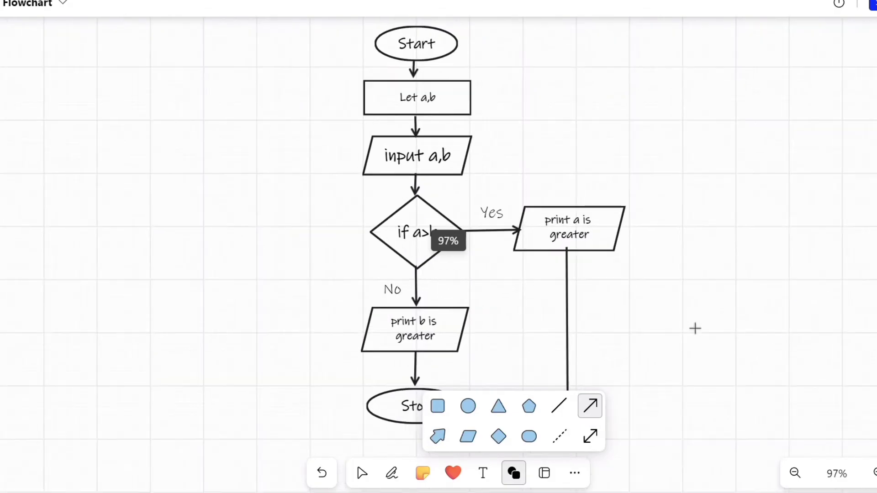
{"action": "left_click_drag", "start_coordinate": [675, 304], "coordinate": [701, 361]}
{"action": "key", "text": "Delete"}
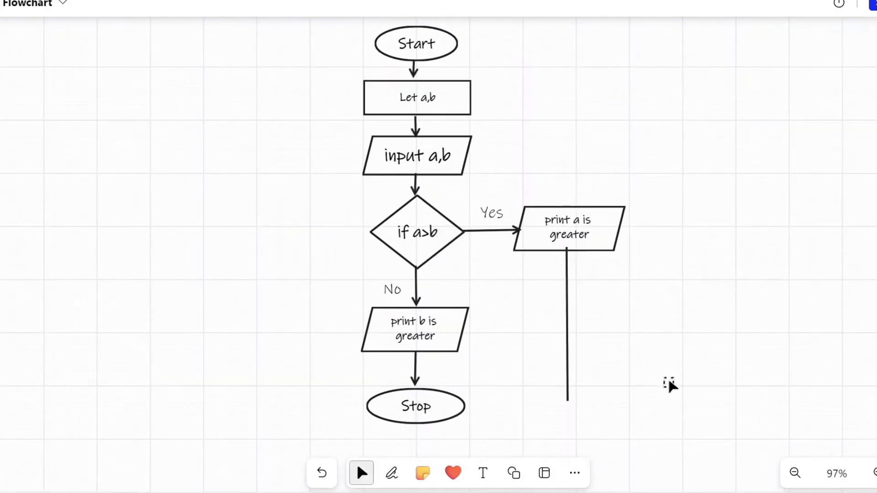
{"action": "left_click_drag", "start_coordinate": [646, 381], "coordinate": [626, 307]}
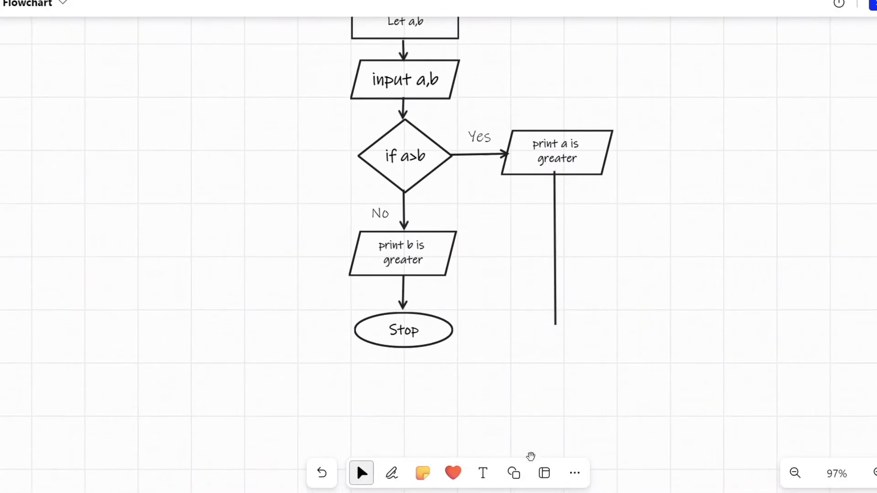
Step: Draw an arrow from the vertical line's end into the Stop oval, attaching its tail
{"action": "left_click", "coordinate": [514, 474]}
{"action": "left_click", "coordinate": [594, 412]}
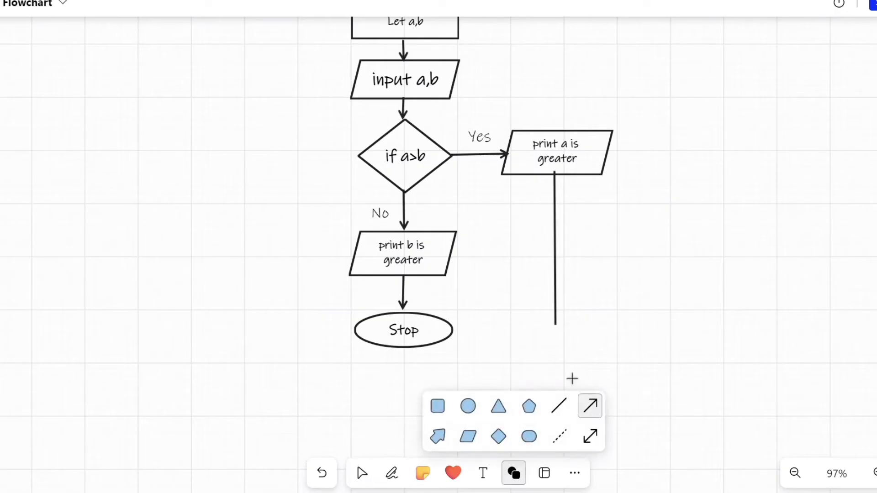
{"action": "left_click_drag", "start_coordinate": [554, 324], "coordinate": [450, 325]}
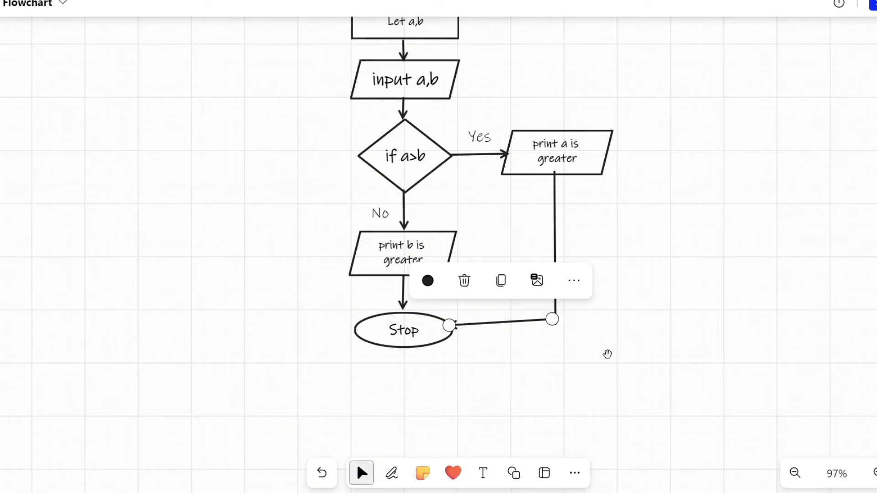
{"action": "left_click_drag", "start_coordinate": [553, 320], "coordinate": [556, 324]}
{"action": "left_click", "coordinate": [636, 360]}
{"action": "scroll", "coordinate": [636, 361], "scroll_direction": "up", "scroll_amount": 2}
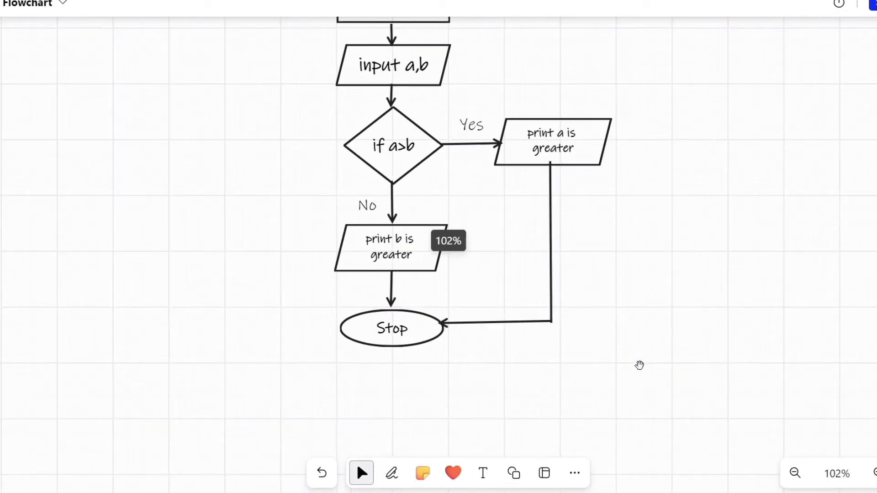
{"action": "left_click_drag", "start_coordinate": [691, 205], "coordinate": [520, 329]}
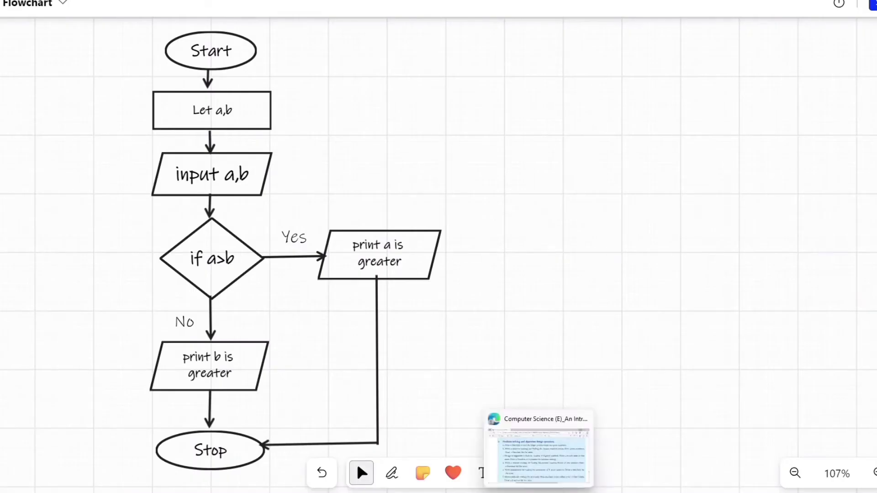
{"action": "left_click", "coordinate": [539, 491]}
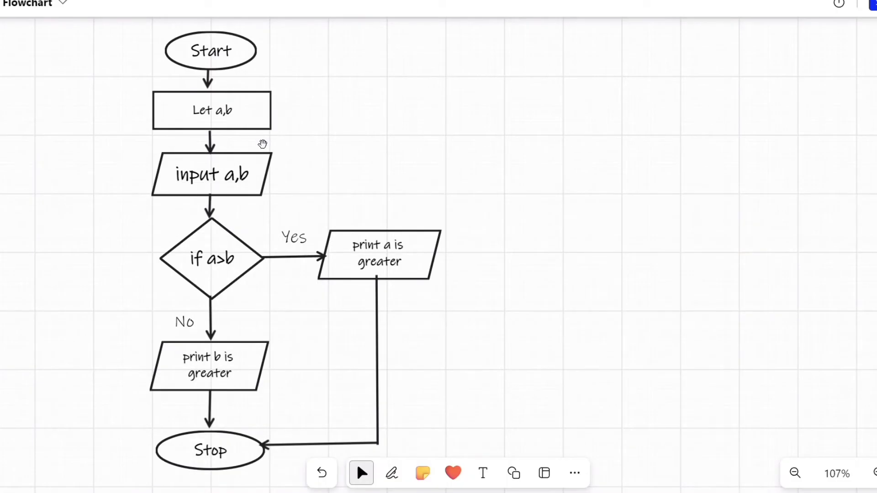
Step: Change the declaration box to 'Let a,b,c' and append 'and a>d' to the diamond's condition
{"action": "left_click", "coordinate": [237, 103]}
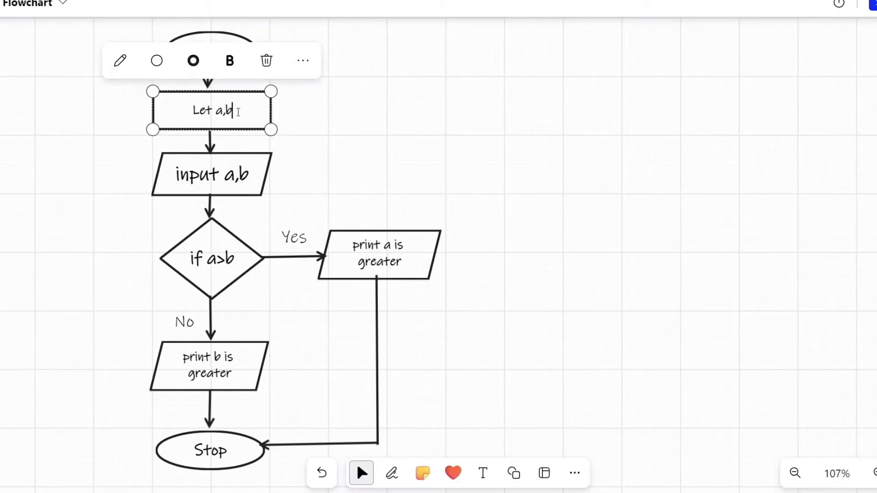
{"action": "type", "text": ",c"}
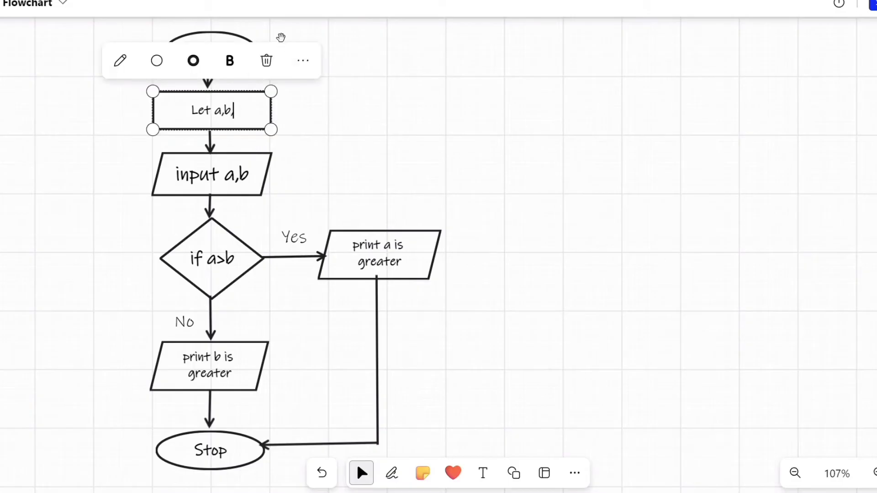
{"action": "left_click", "coordinate": [242, 263]}
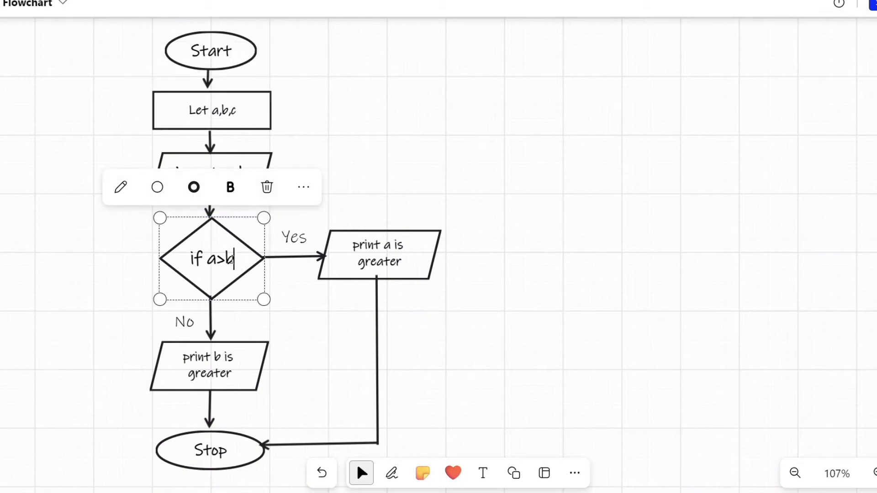
{"action": "left_click", "coordinate": [257, 264]}
{"action": "type", "text": "and"}
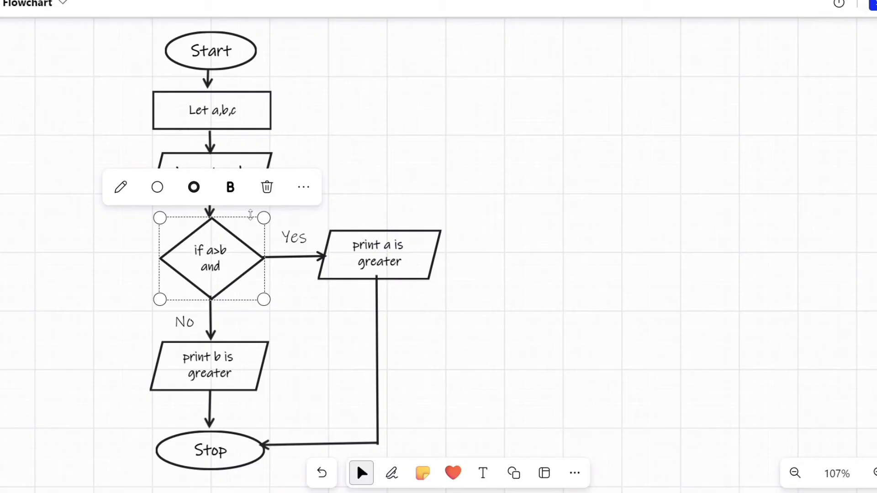
{"action": "type", "text": " a>d"}
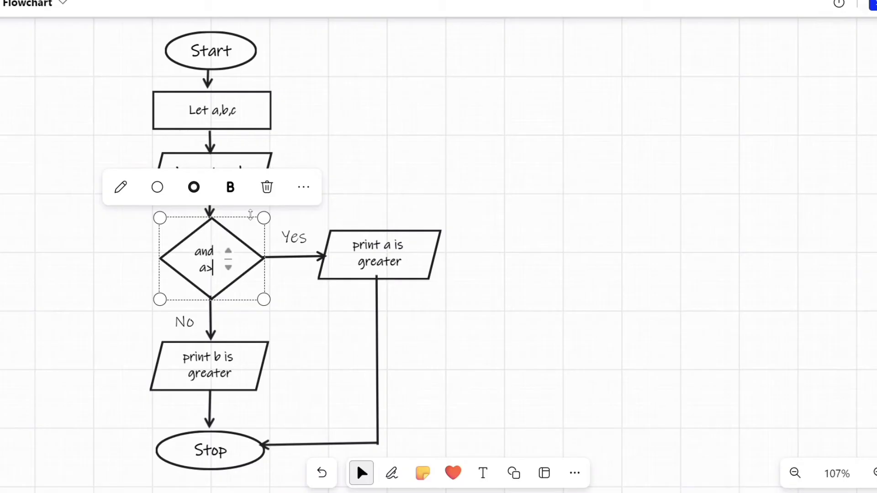